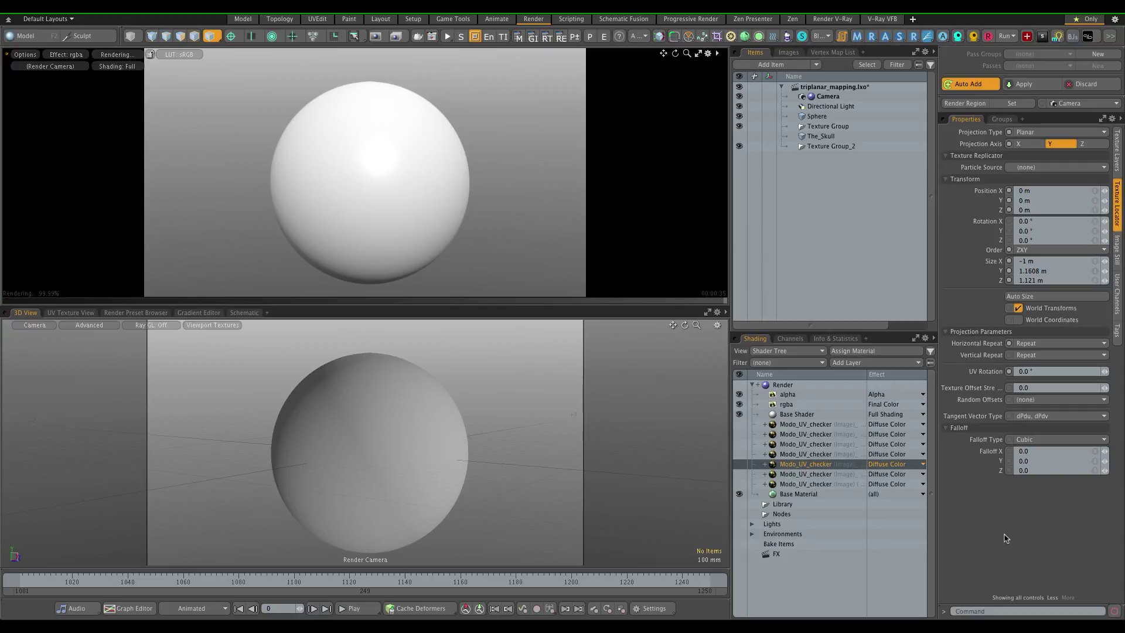
Step: Turn on the top Modo_UV_checker layer, inspect its seams over the sphere's top, then return to front view
{"action": "left_click", "coordinate": [795, 425]}
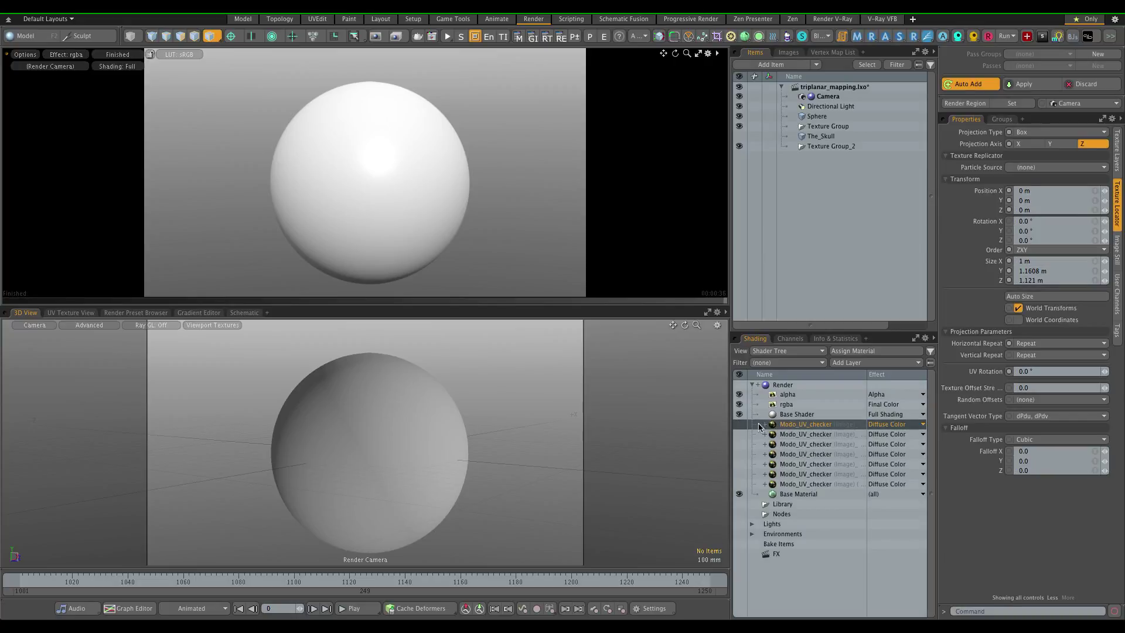
{"action": "left_click", "coordinate": [739, 425]}
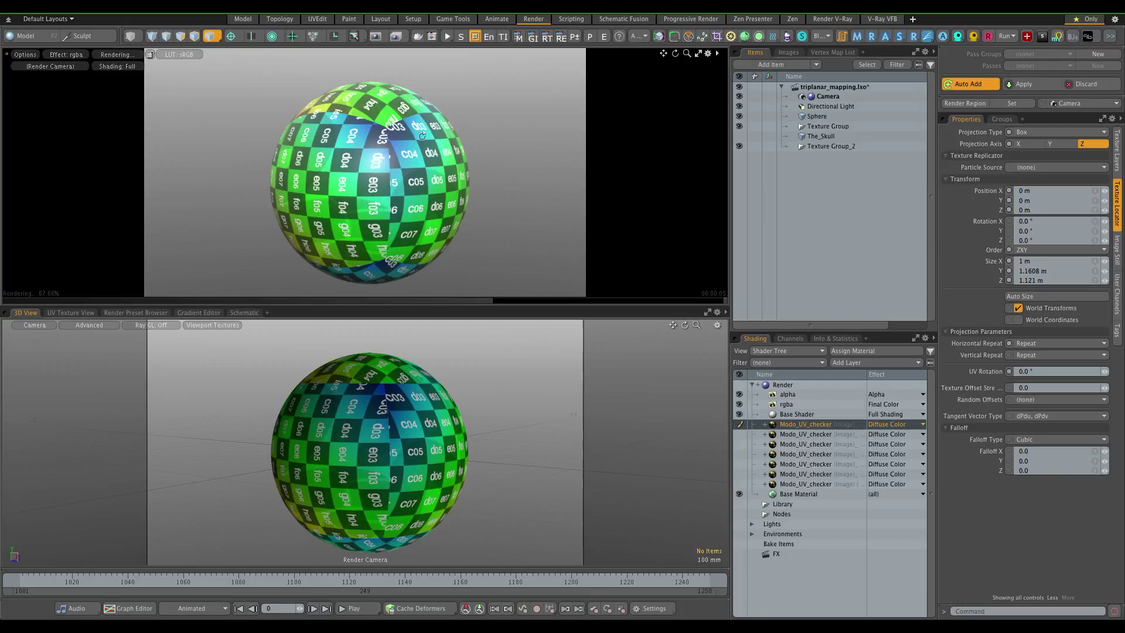
{"action": "key", "text": "e"}
{"action": "left_click_drag", "start_coordinate": [399, 134], "coordinate": [378, 130]}
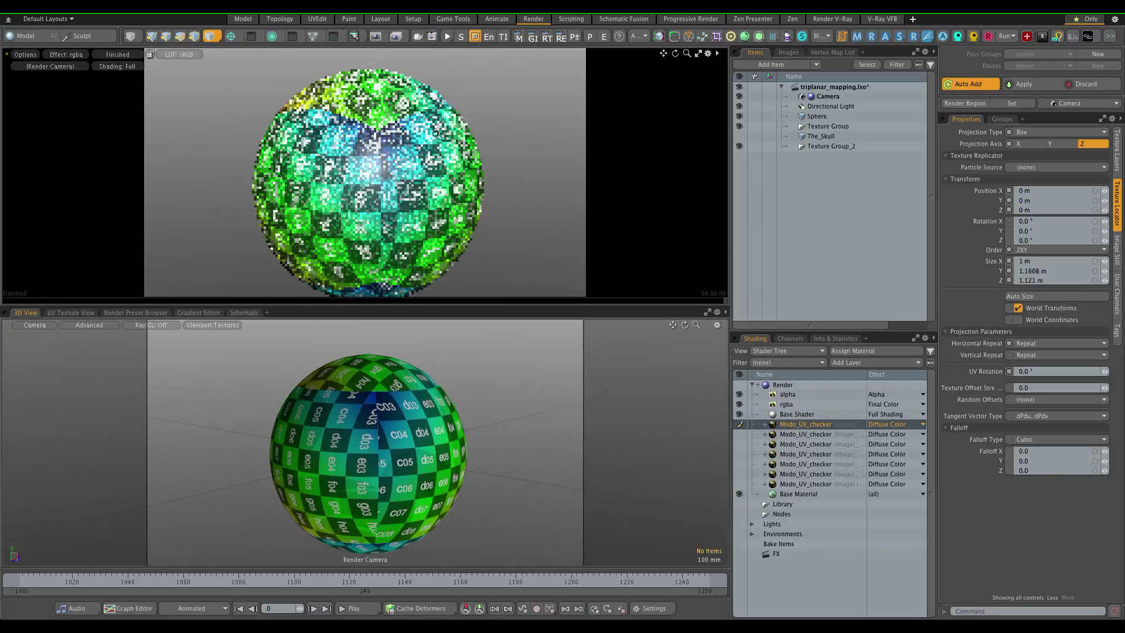
{"action": "scroll", "coordinate": [598, 139], "scroll_direction": "up", "scroll_amount": 5}
{"action": "scroll", "coordinate": [546, 147], "scroll_direction": "up", "scroll_amount": 4}
{"action": "left_click_drag", "start_coordinate": [547, 147], "coordinate": [428, 189], "text": "alt"}
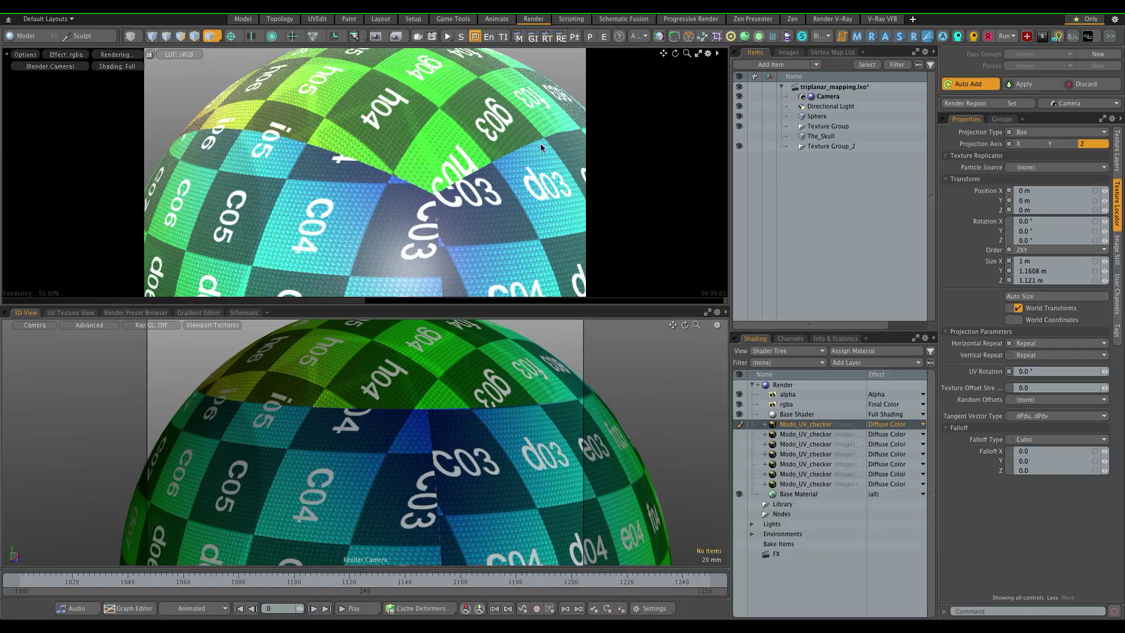
{"action": "key", "text": "ctrl+z"}
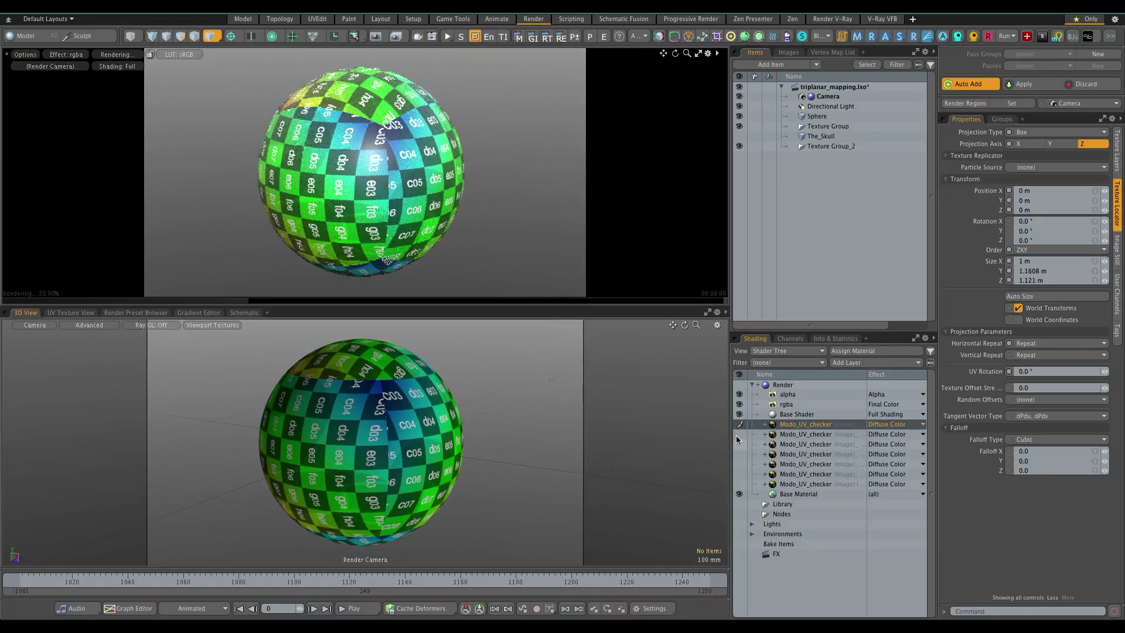
Step: Hide the box checker, enable only the last of the six planar checker layers, and expand it
{"action": "left_click", "coordinate": [739, 426]}
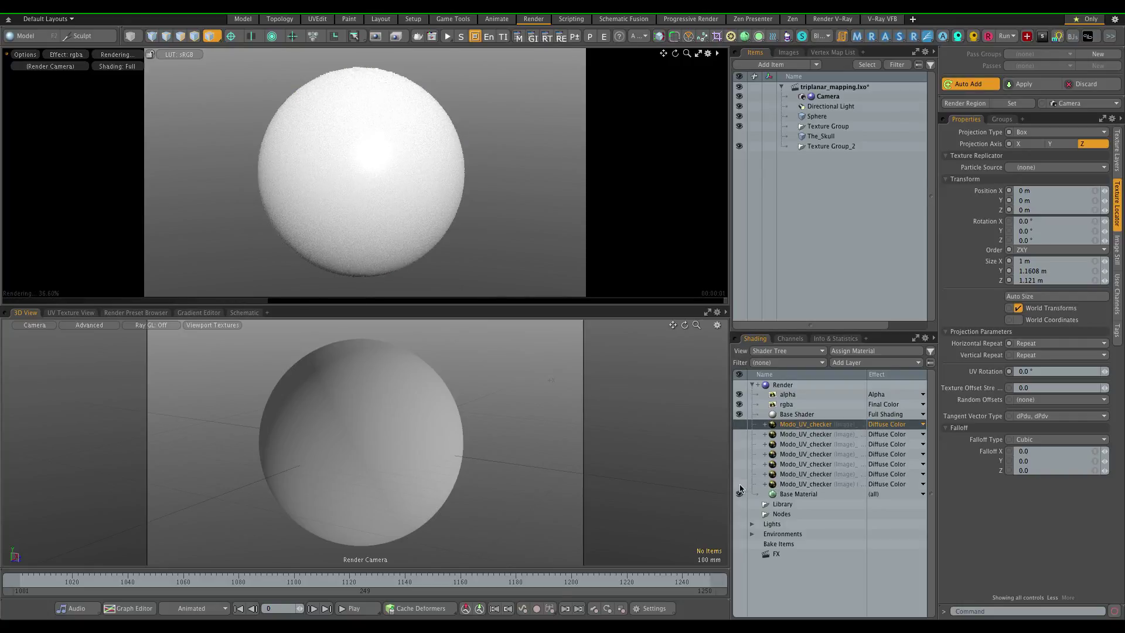
{"action": "left_click_drag", "start_coordinate": [741, 432], "coordinate": [739, 485]}
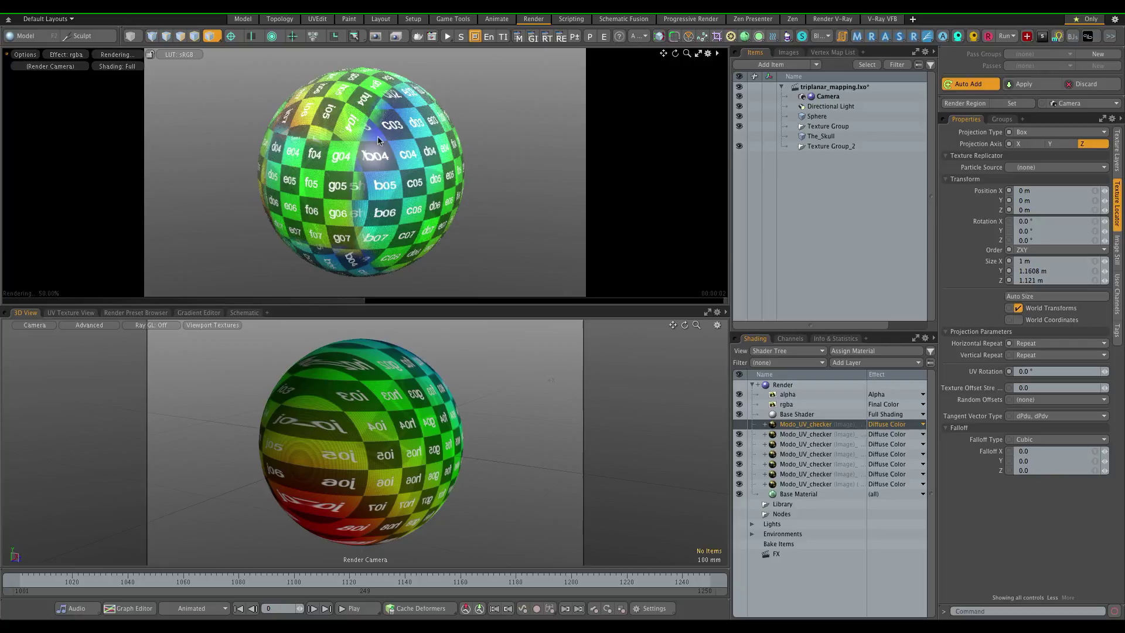
{"action": "left_click_drag", "start_coordinate": [739, 434], "coordinate": [738, 474]}
{"action": "left_click", "coordinate": [764, 484]}
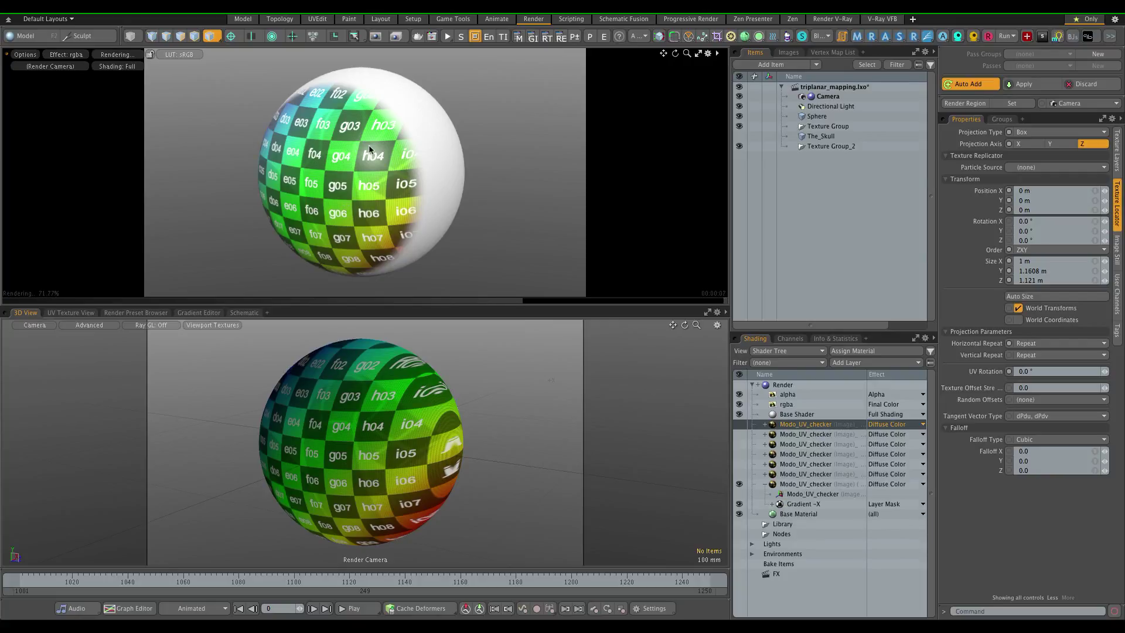
Step: Select the Gradient -X mask, check its -1 km X locator position, and show its gradient layer settings
{"action": "left_click", "coordinate": [798, 505]}
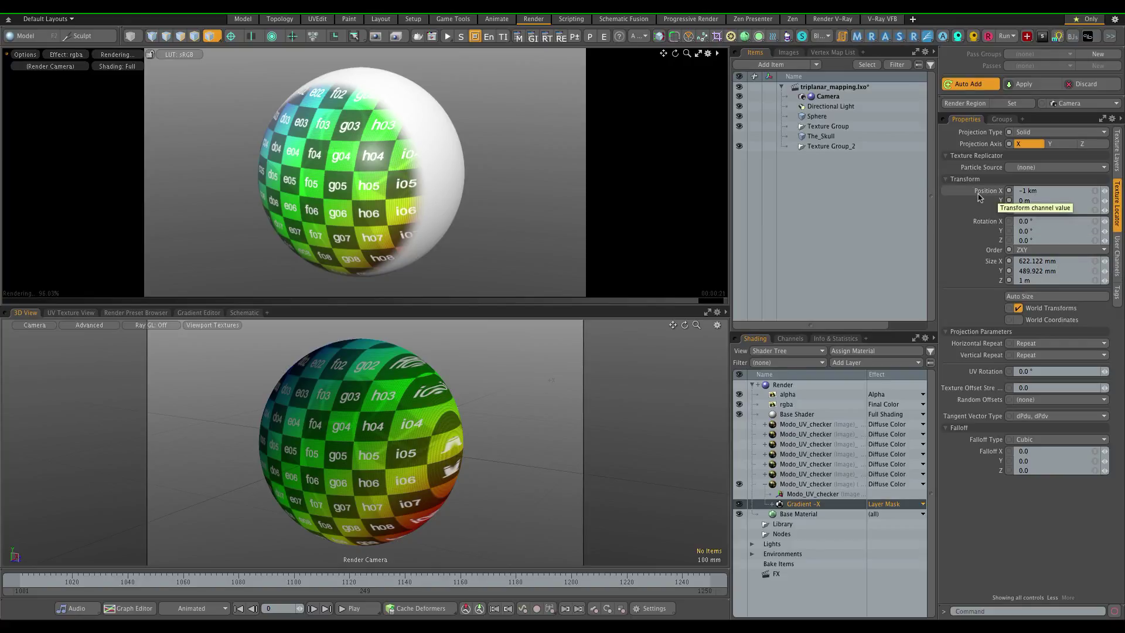
{"action": "left_click", "coordinate": [1046, 189]}
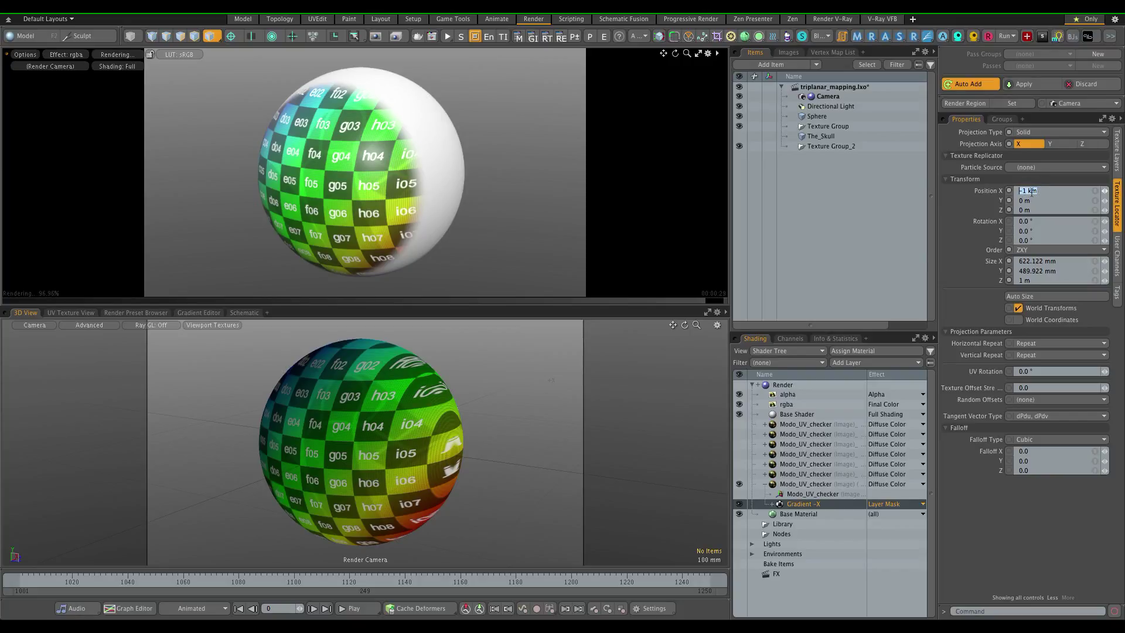
{"action": "left_click", "coordinate": [1117, 151]}
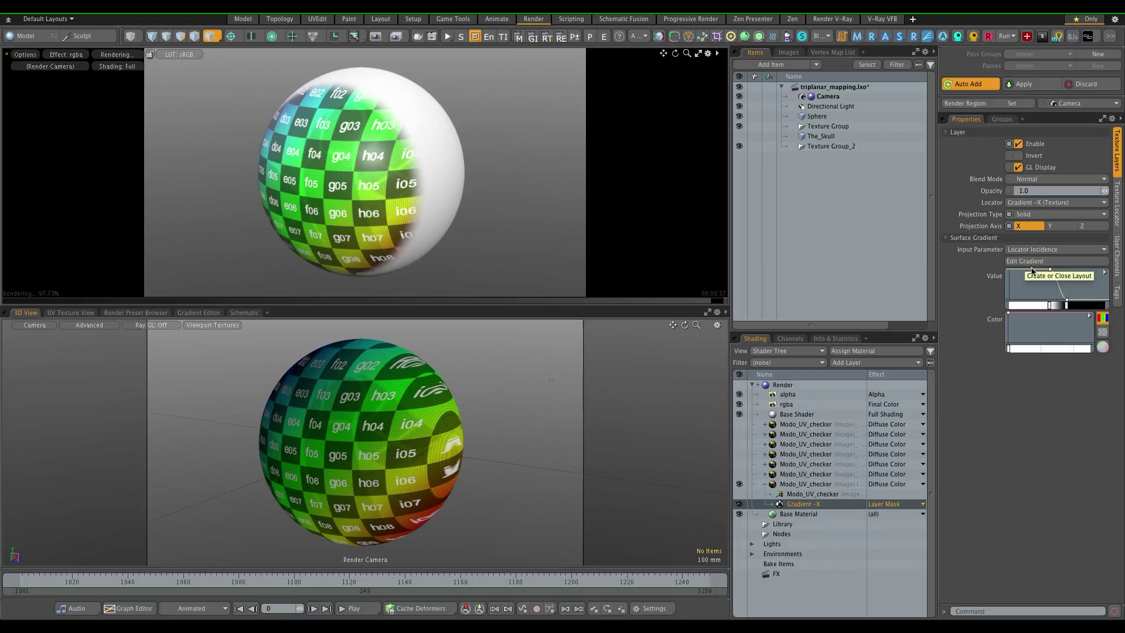
Step: Move the Gradient -X mask's falloff key to input 0.6 in the Gradient Editor
{"action": "double_click", "coordinate": [1098, 298]}
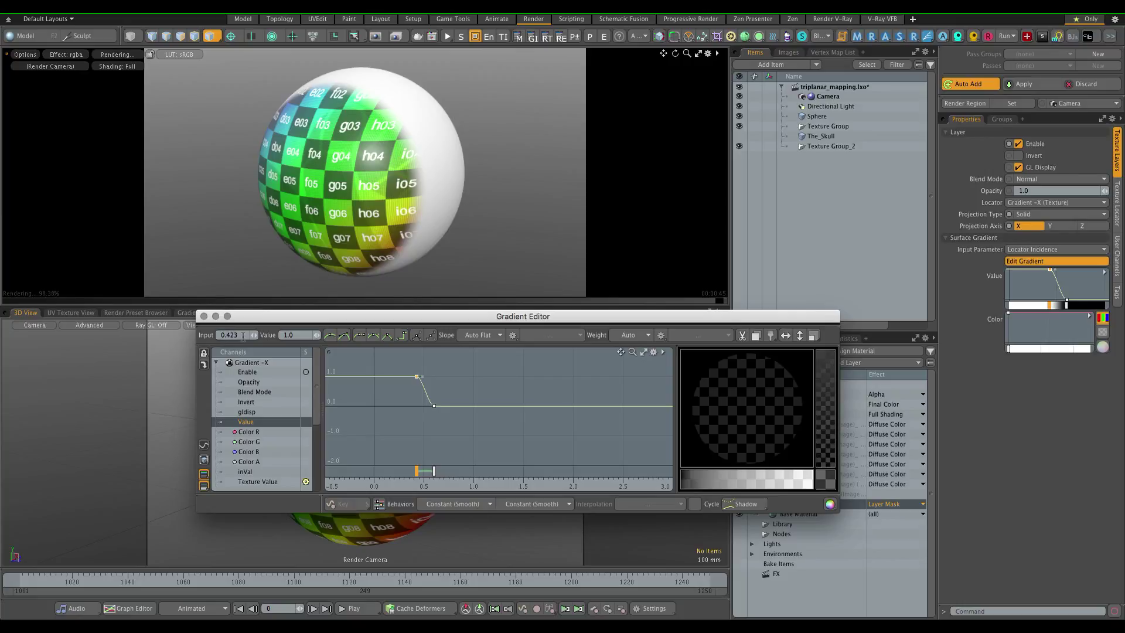
{"action": "mouse_move", "coordinate": [434, 474]}
{"action": "left_mouse_down"}
{"action": "mouse_move", "coordinate": [419, 469]}
{"action": "mouse_move", "coordinate": [515, 475]}
{"action": "mouse_move", "coordinate": [420, 476]}
{"action": "left_mouse_up"}
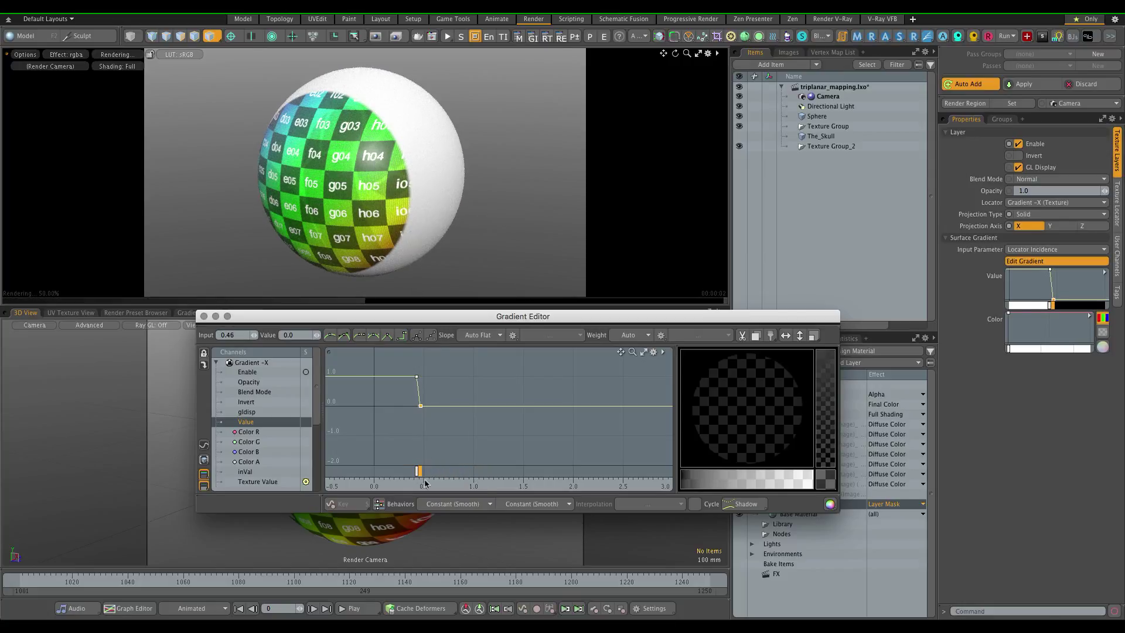
{"action": "left_click_drag", "start_coordinate": [420, 473], "coordinate": [422, 473]}
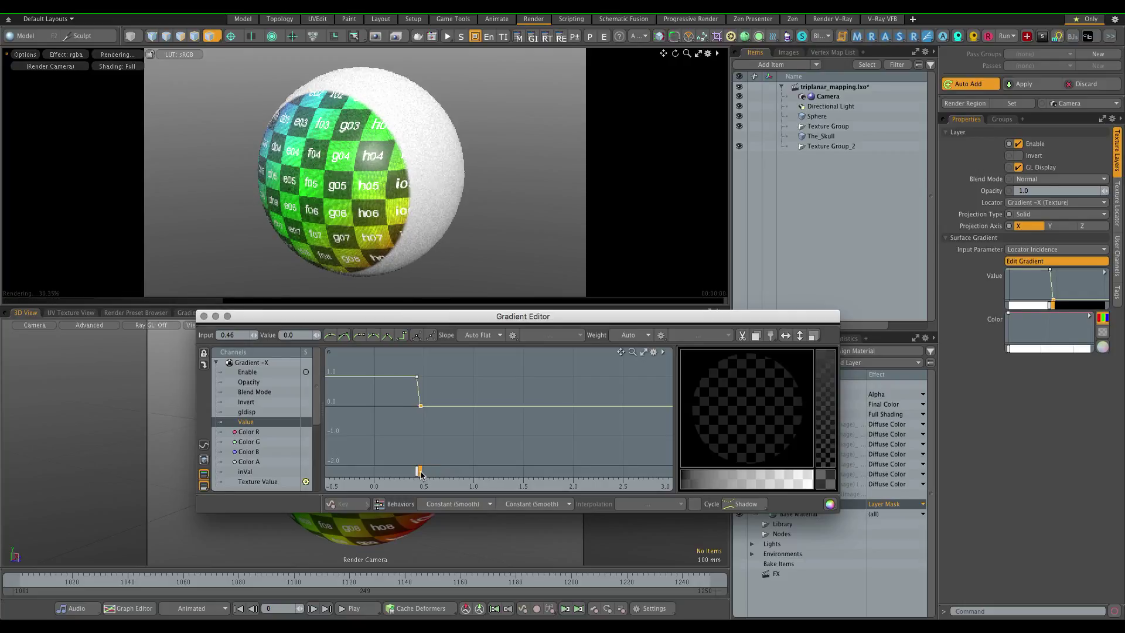
{"action": "left_click_drag", "start_coordinate": [421, 473], "coordinate": [435, 474]}
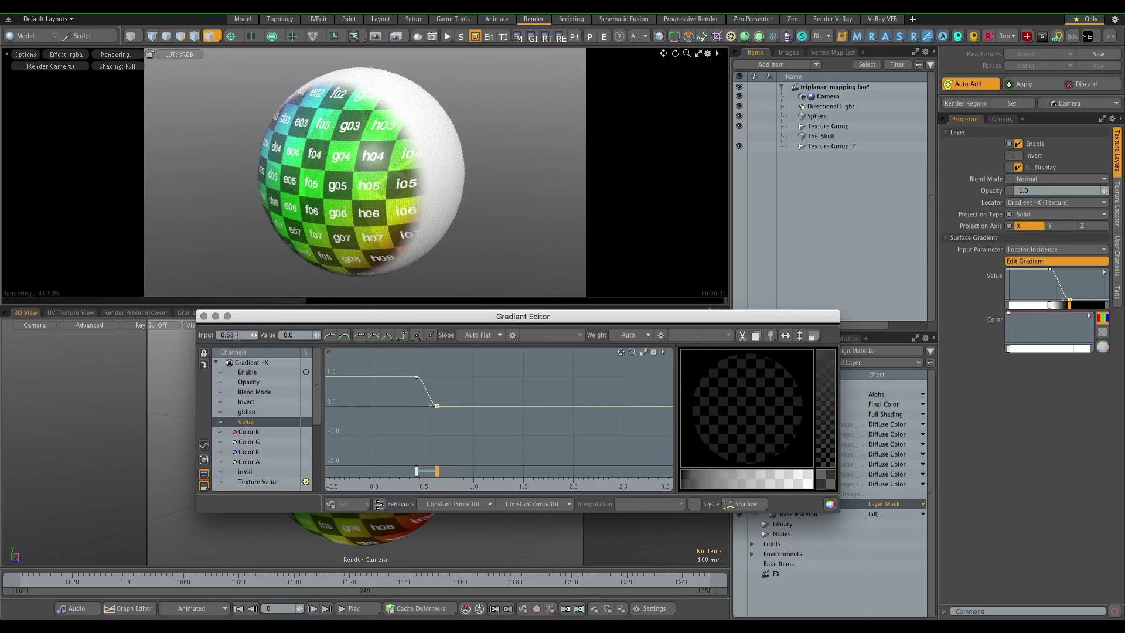
{"action": "left_click", "coordinate": [236, 335]}
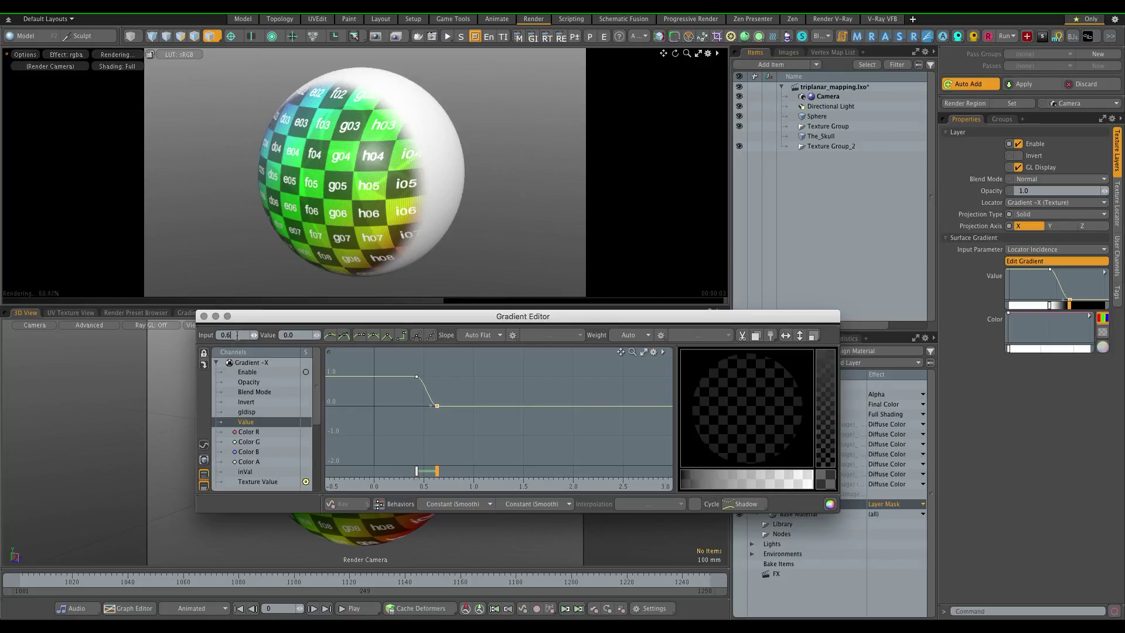
{"action": "type", "text": "0.6"}
{"action": "key", "text": "Return"}
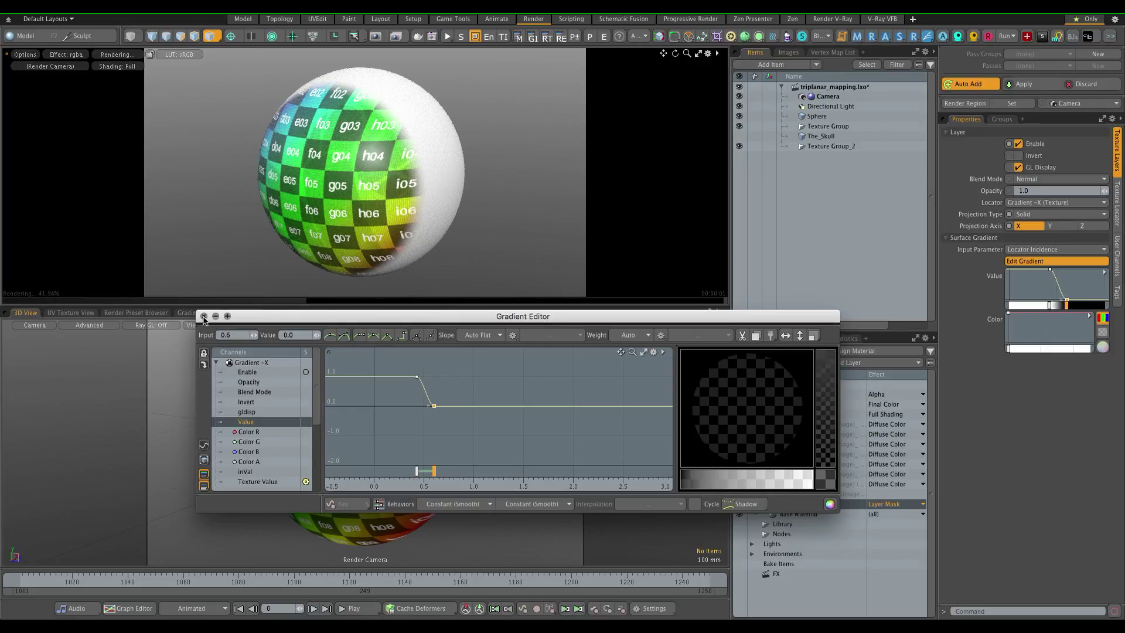
Step: Hide the -X planar checker layer and turn on the checker layer just above it
{"action": "left_click", "coordinate": [203, 317]}
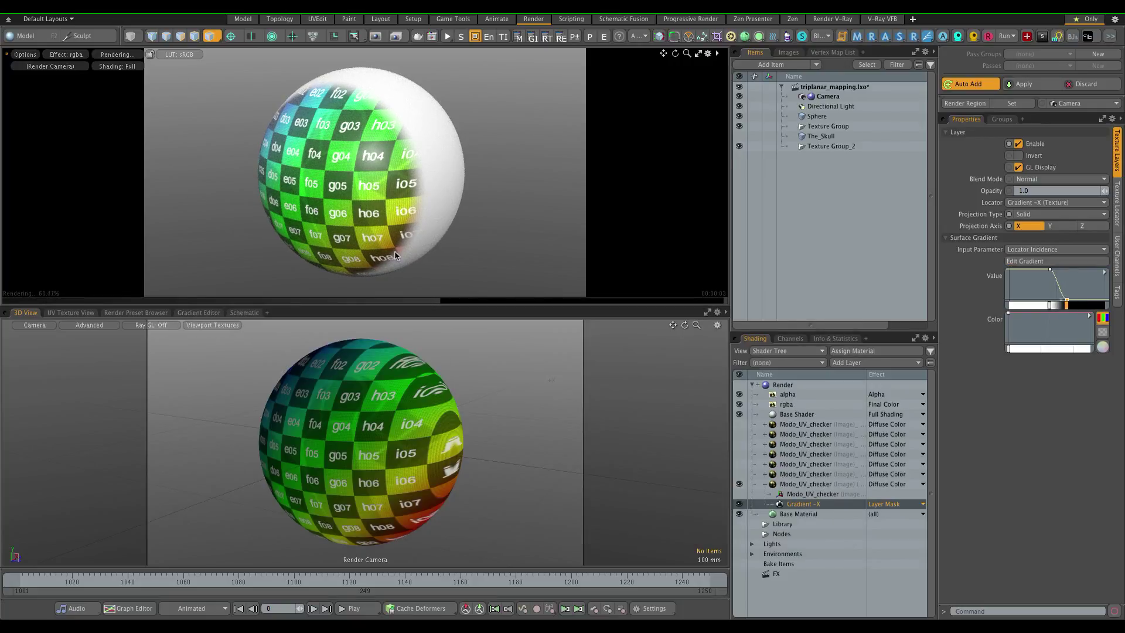
{"action": "left_click", "coordinate": [814, 483]}
{"action": "left_click", "coordinate": [1116, 202]}
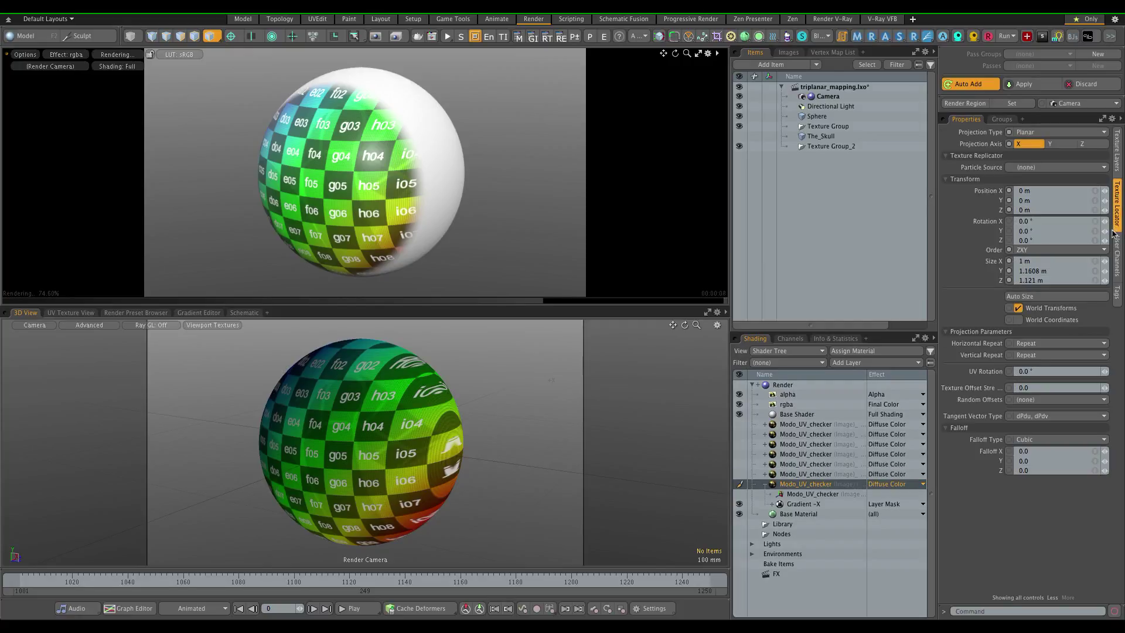
{"action": "left_click", "coordinate": [765, 483]}
{"action": "left_click", "coordinate": [739, 485]}
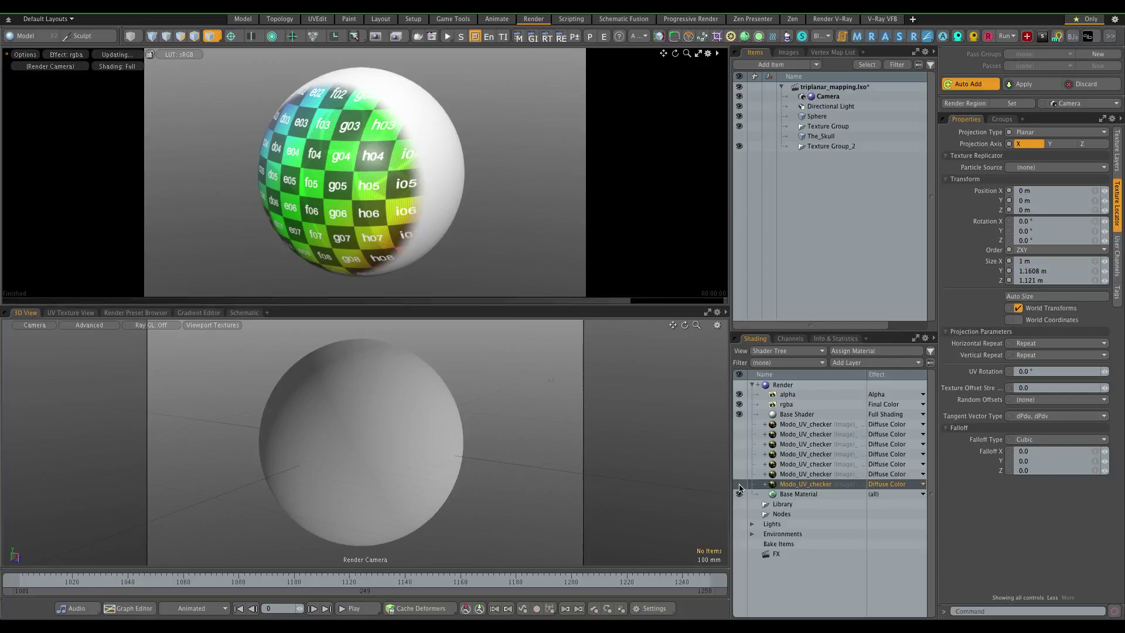
{"action": "left_click", "coordinate": [739, 474]}
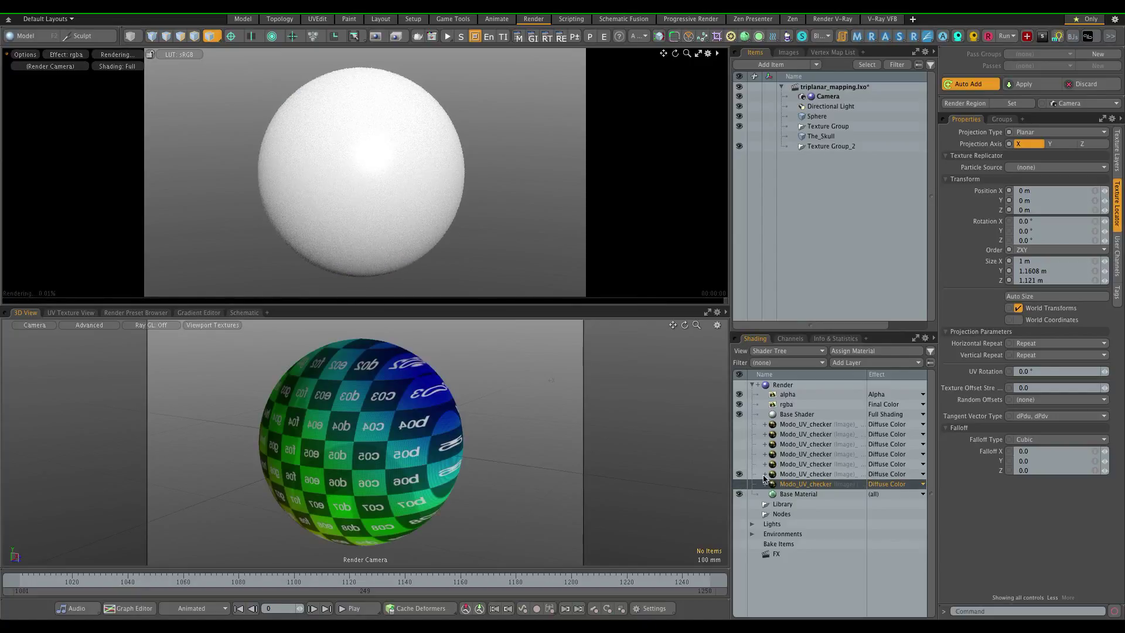
{"action": "left_click", "coordinate": [764, 475]}
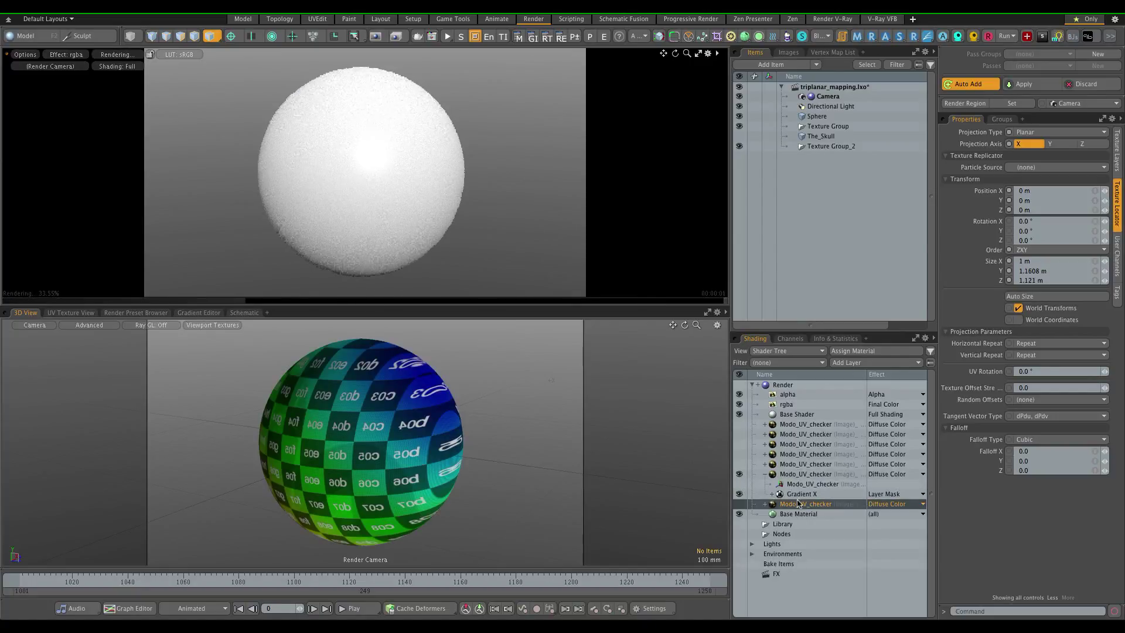
{"action": "left_click", "coordinate": [765, 475]}
{"action": "left_click_drag", "start_coordinate": [469, 145], "coordinate": [443, 157]}
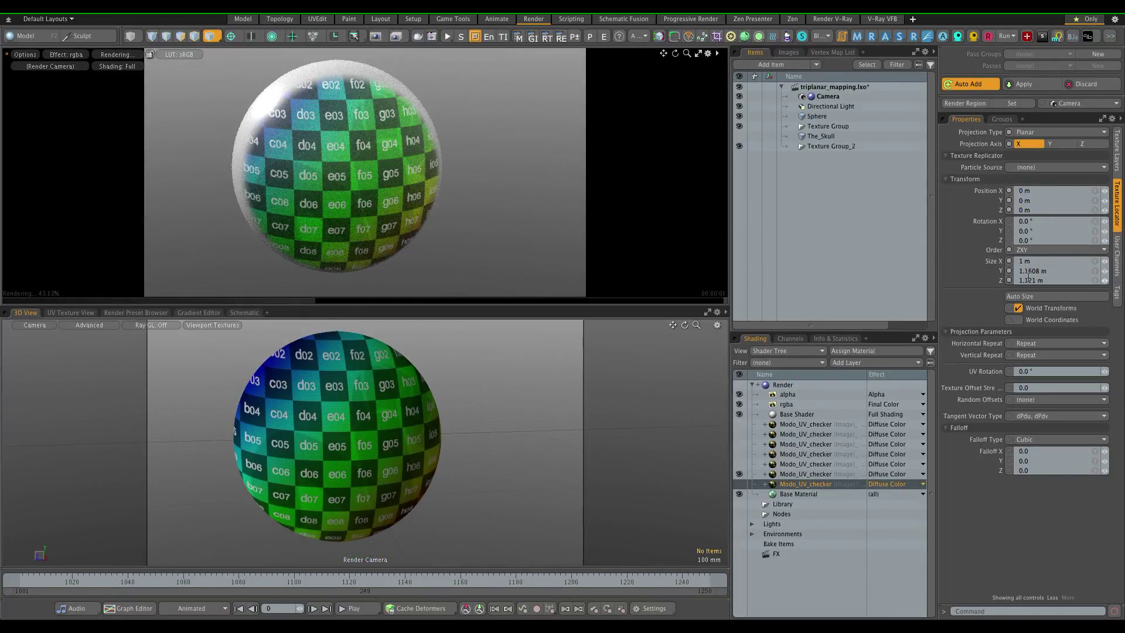
Step: Flip that layer's Size Z positive and back to -1.121 m, then show the fifth checker layer
{"action": "left_click", "coordinate": [789, 476]}
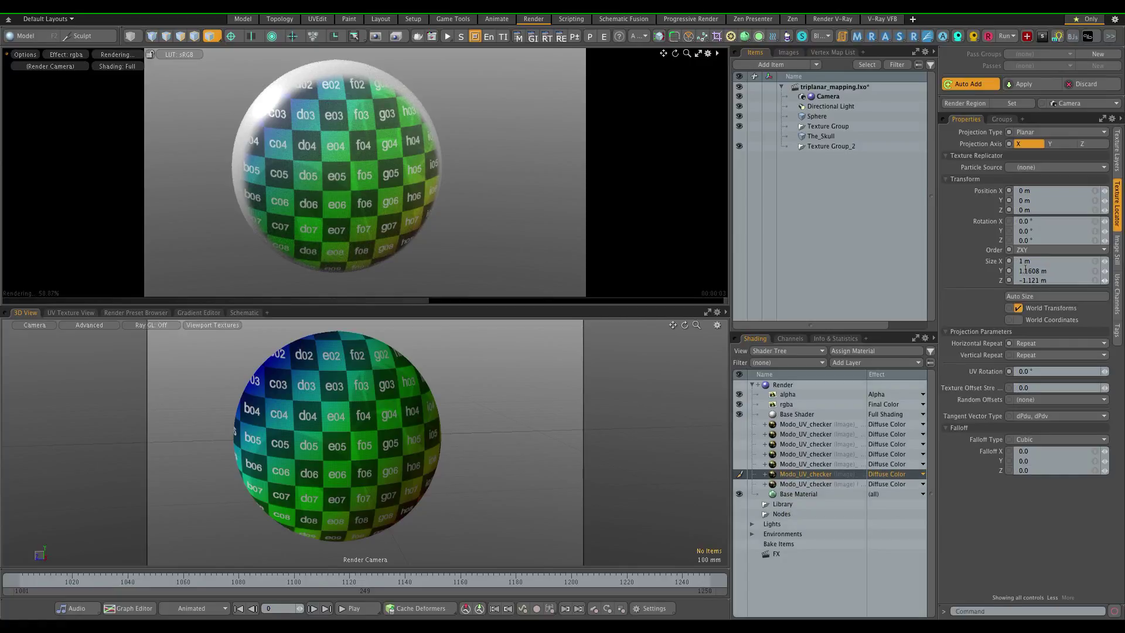
{"action": "left_click", "coordinate": [1018, 281]}
{"action": "key", "text": "Delete"}
{"action": "key", "text": "Return"}
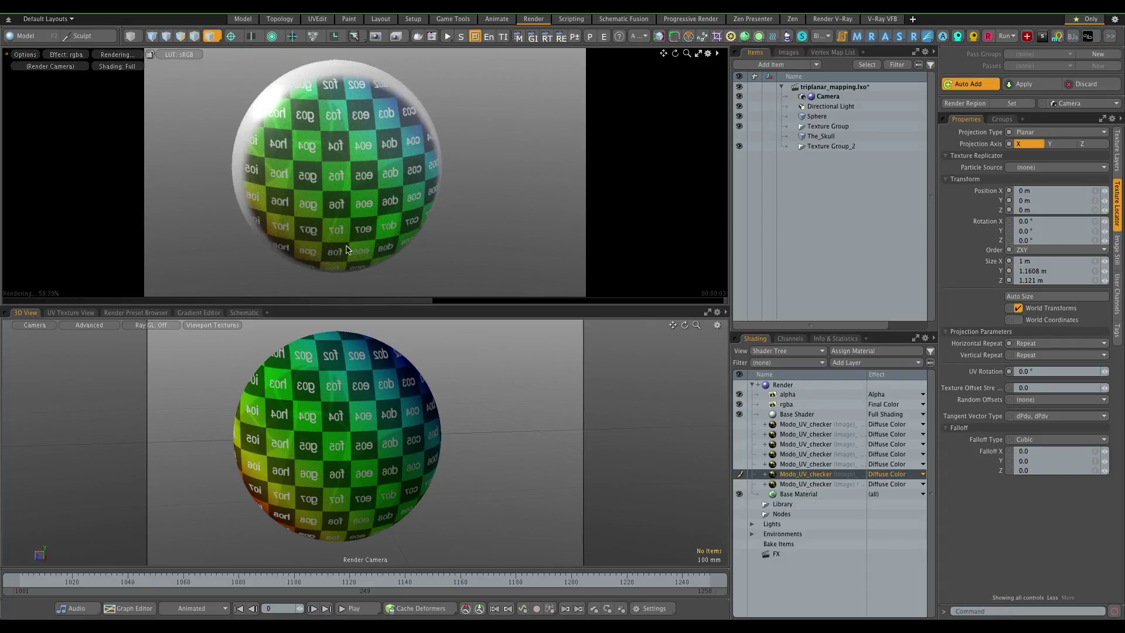
{"action": "left_click", "coordinate": [1017, 280]}
{"action": "type", "text": "-"}
{"action": "key", "text": "Return"}
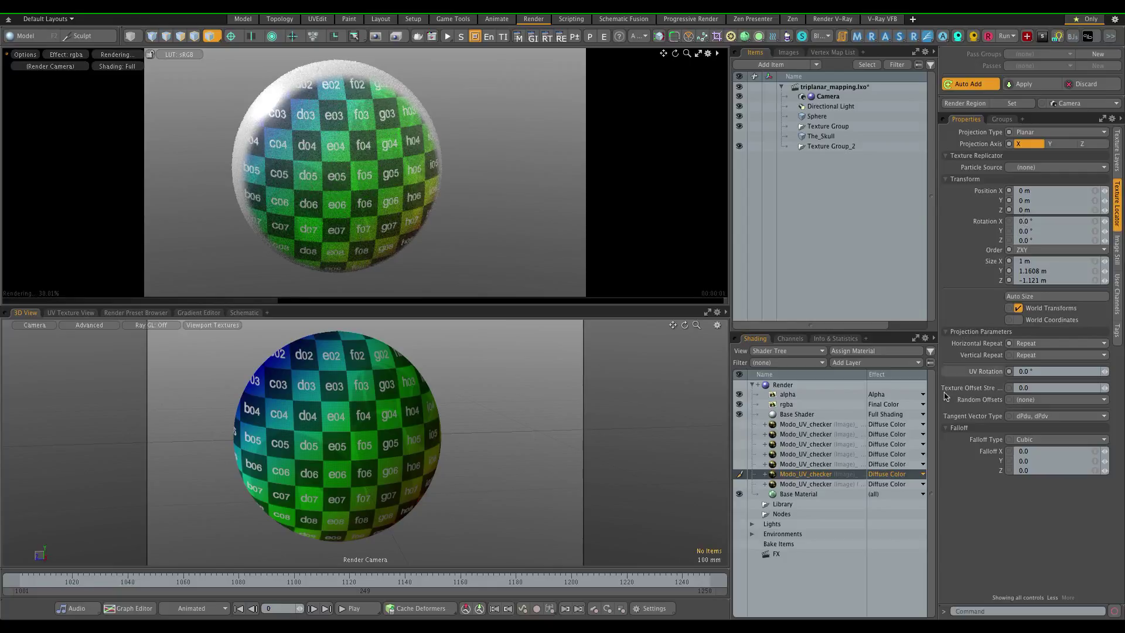
{"action": "left_click", "coordinate": [738, 464]}
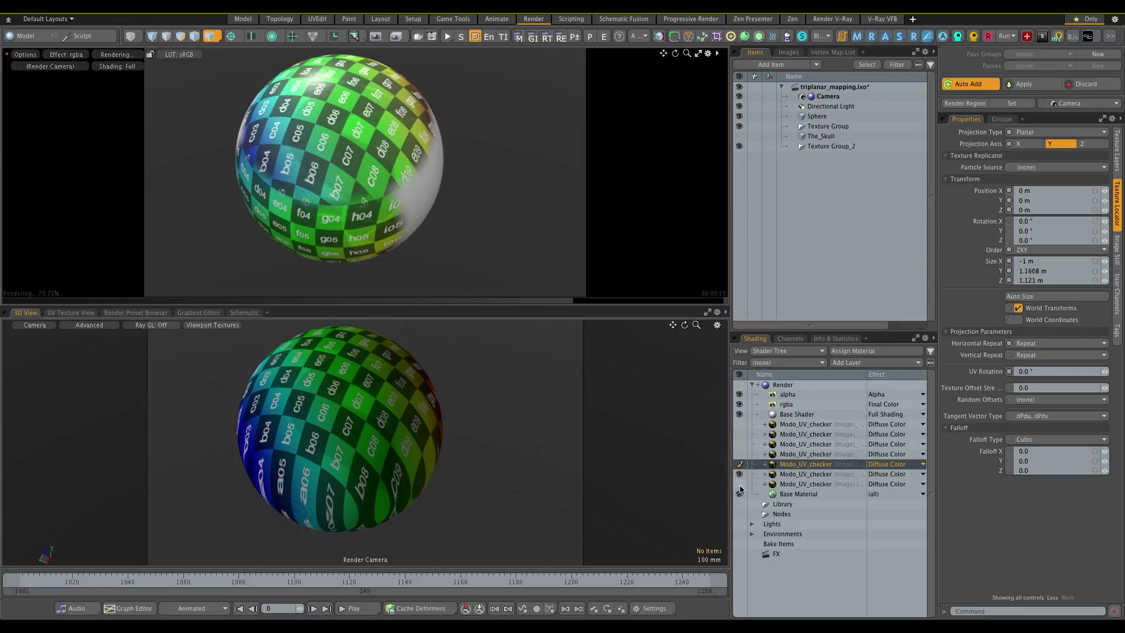
Step: Turn on the fourth, third and second checker layers on the sphere
{"action": "left_click", "coordinate": [738, 453]}
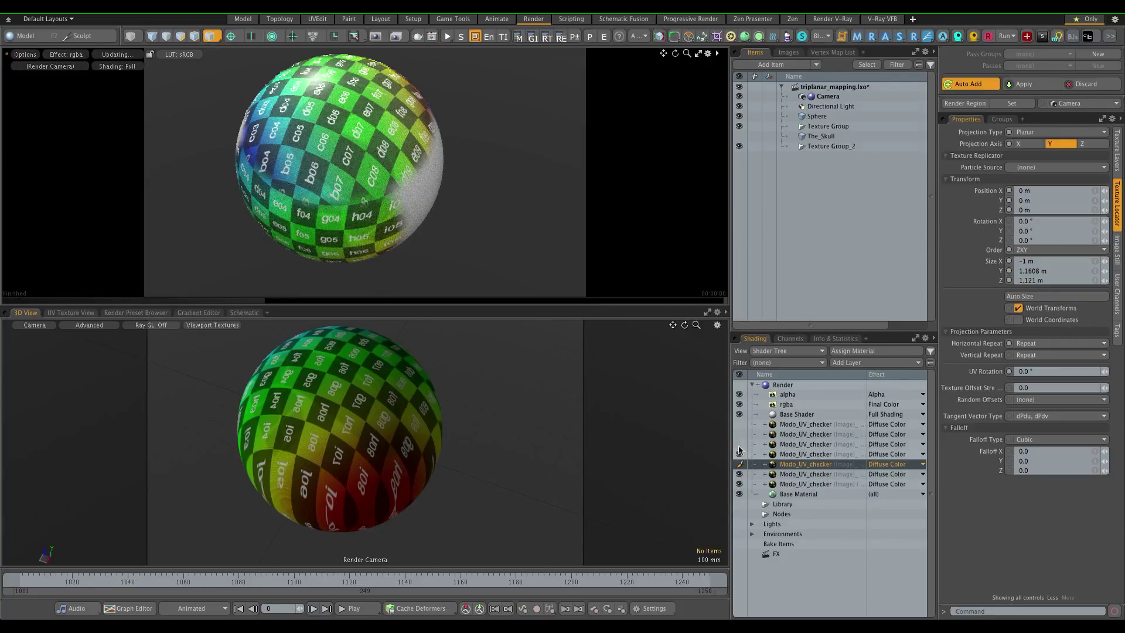
{"action": "left_click", "coordinate": [739, 443]}
{"action": "left_click", "coordinate": [739, 433]}
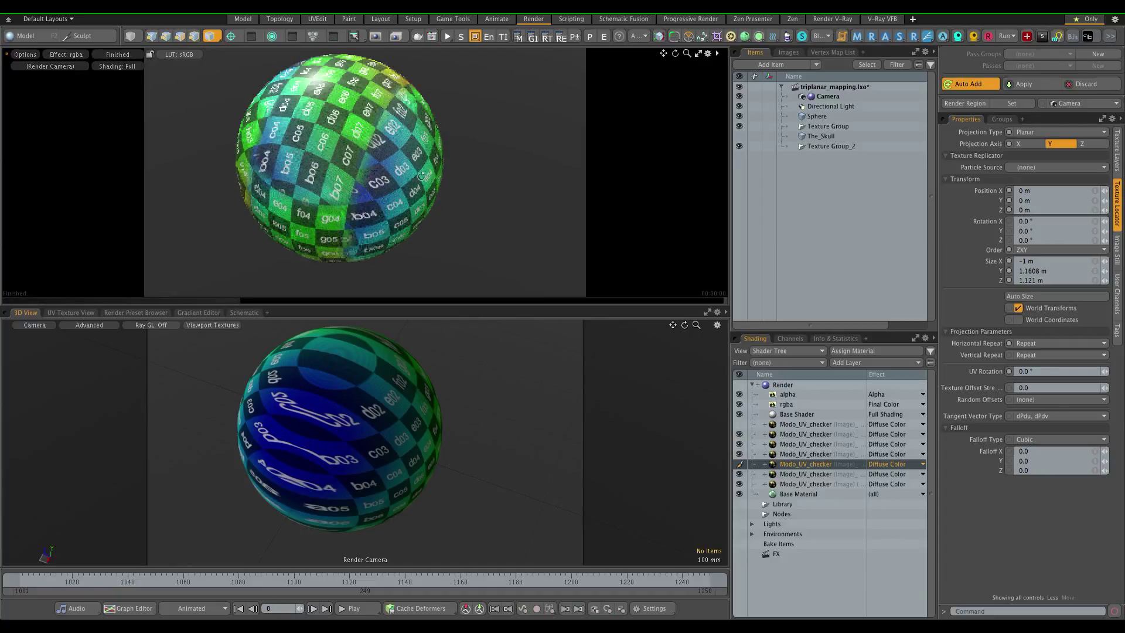
Step: Swap the sphere for The_Skull and maximise its preview render, toggling the first checker layer
{"action": "left_click", "coordinate": [738, 145]}
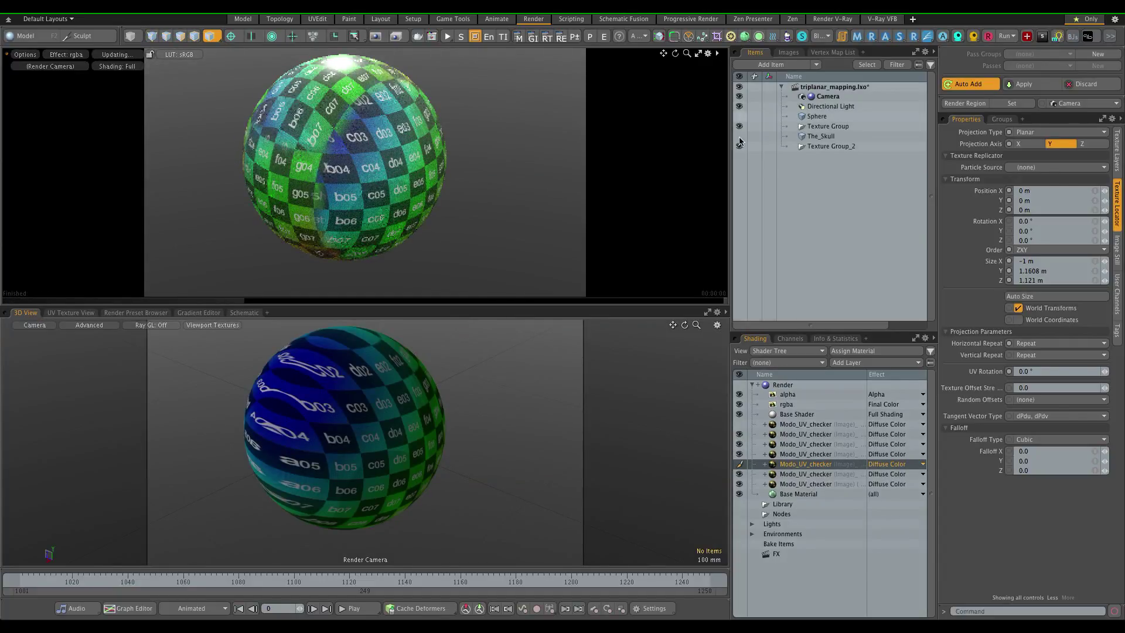
{"action": "left_click", "coordinate": [739, 136]}
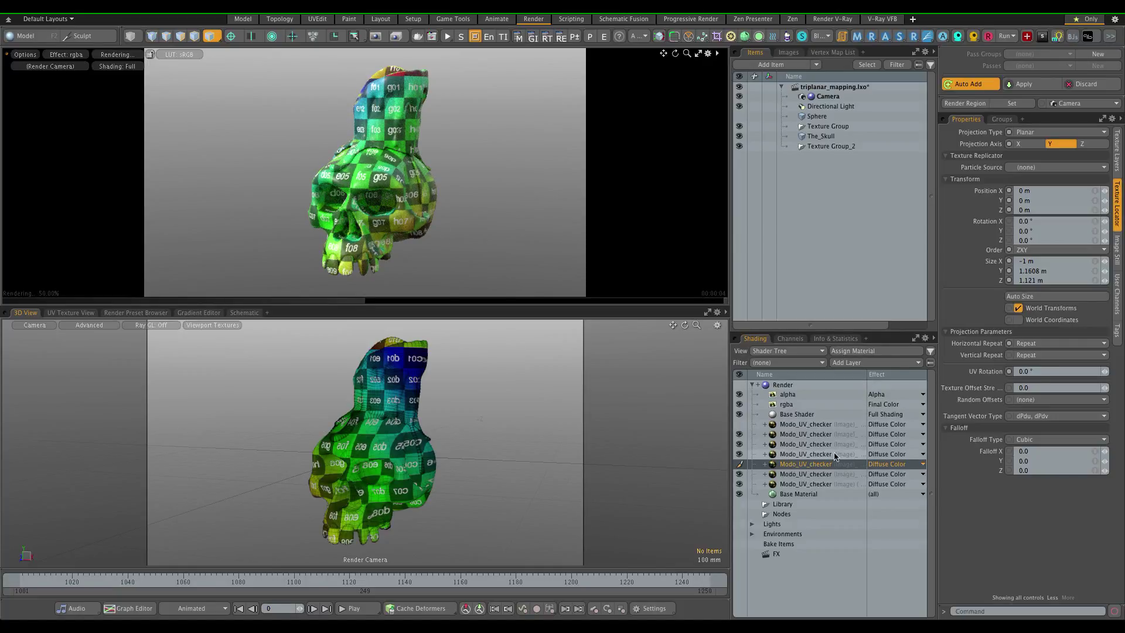
{"action": "left_click", "coordinate": [739, 425]}
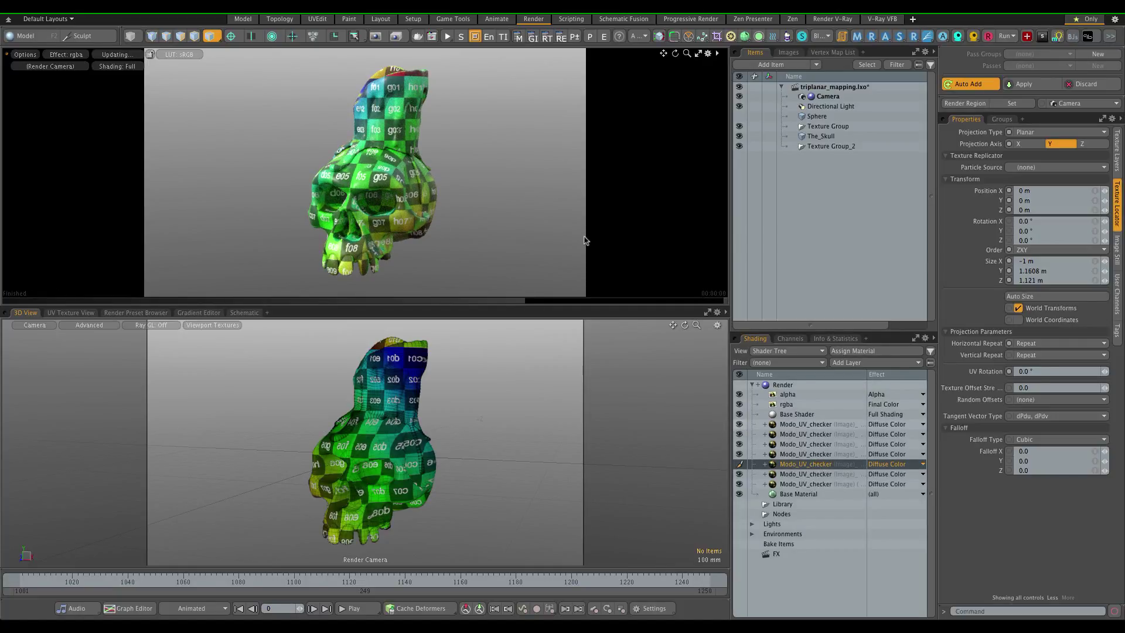
{"action": "key", "text": "ctrl+space"}
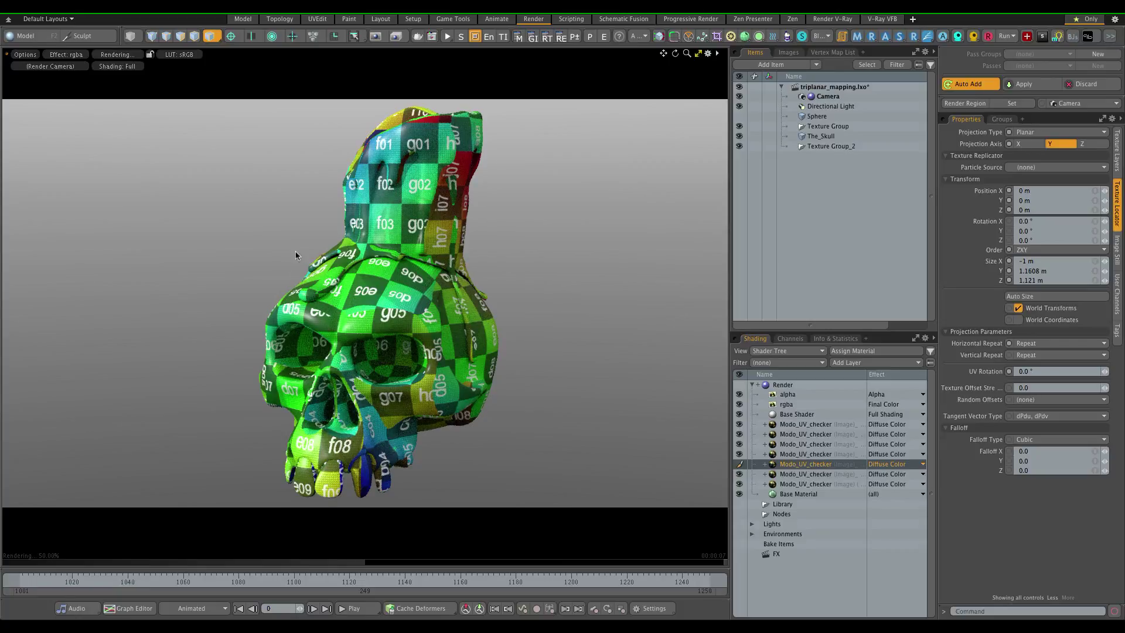
{"action": "left_click", "coordinate": [739, 425]}
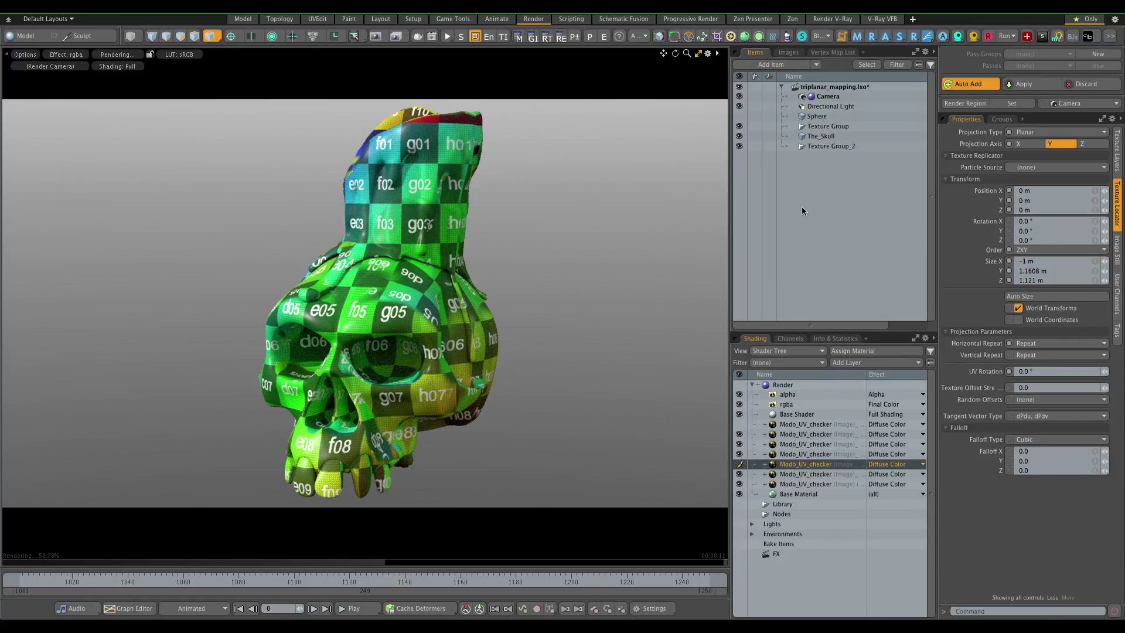
Step: Replace the Modo_UV_checker clip with the still Wrinkles.png from the Skin_Ink folder
{"action": "left_click", "coordinate": [788, 54]}
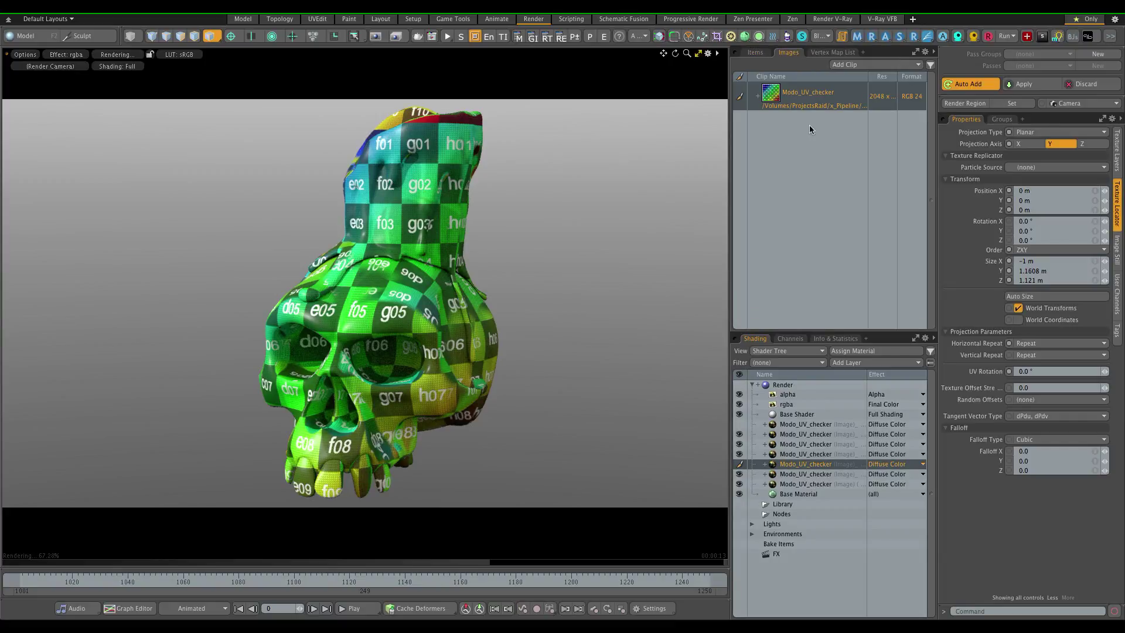
{"action": "right_click", "coordinate": [810, 103]}
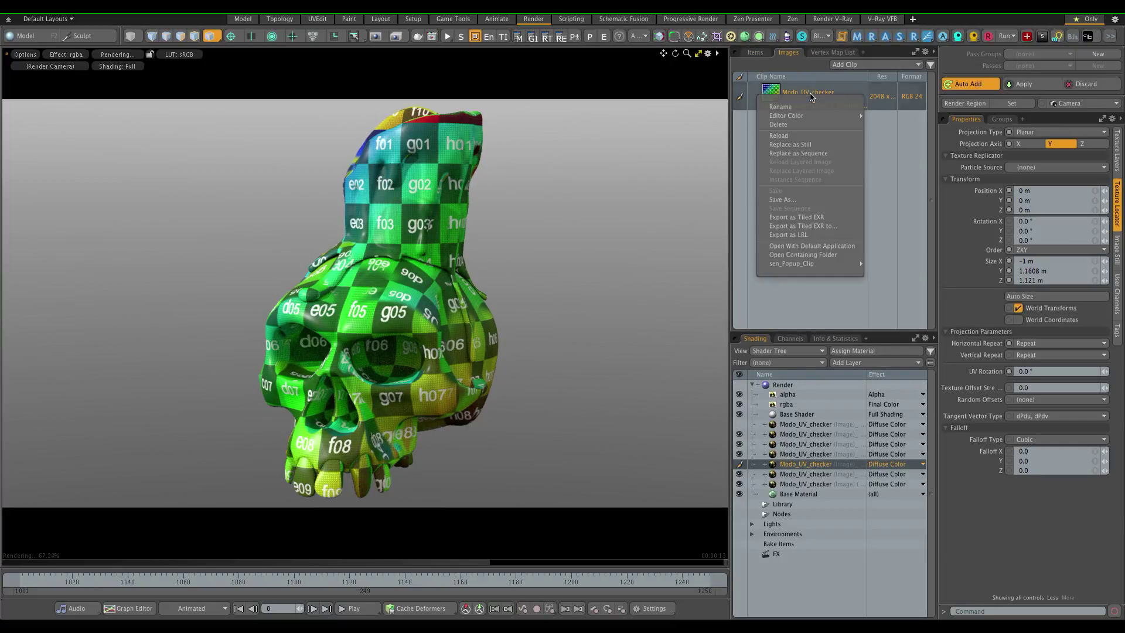
{"action": "left_click", "coordinate": [797, 148]}
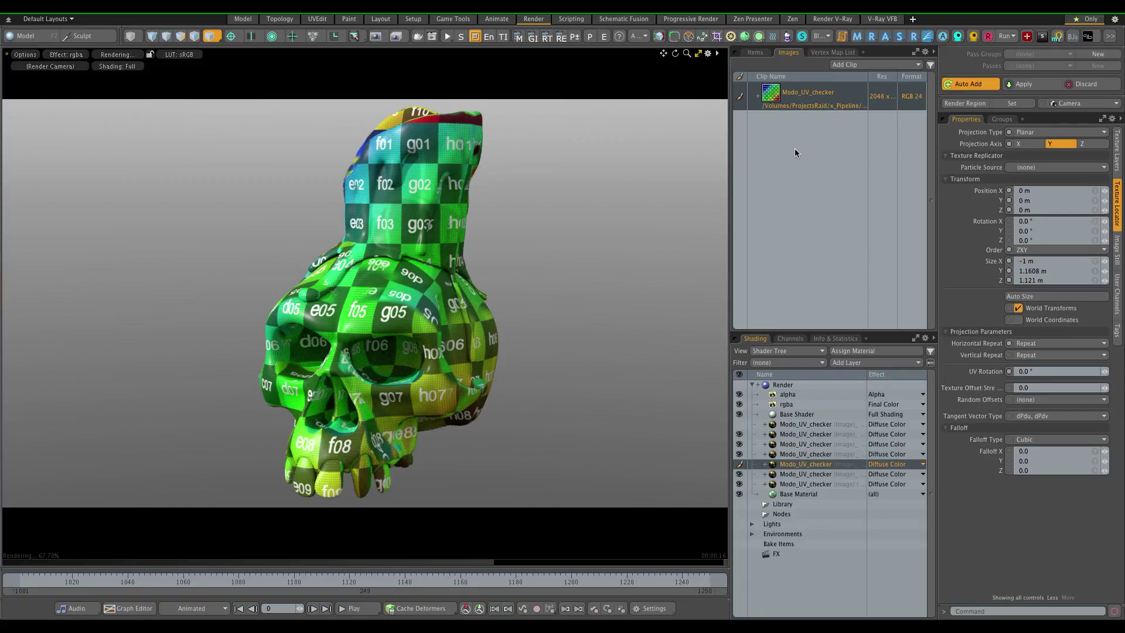
{"action": "left_click", "coordinate": [744, 236]}
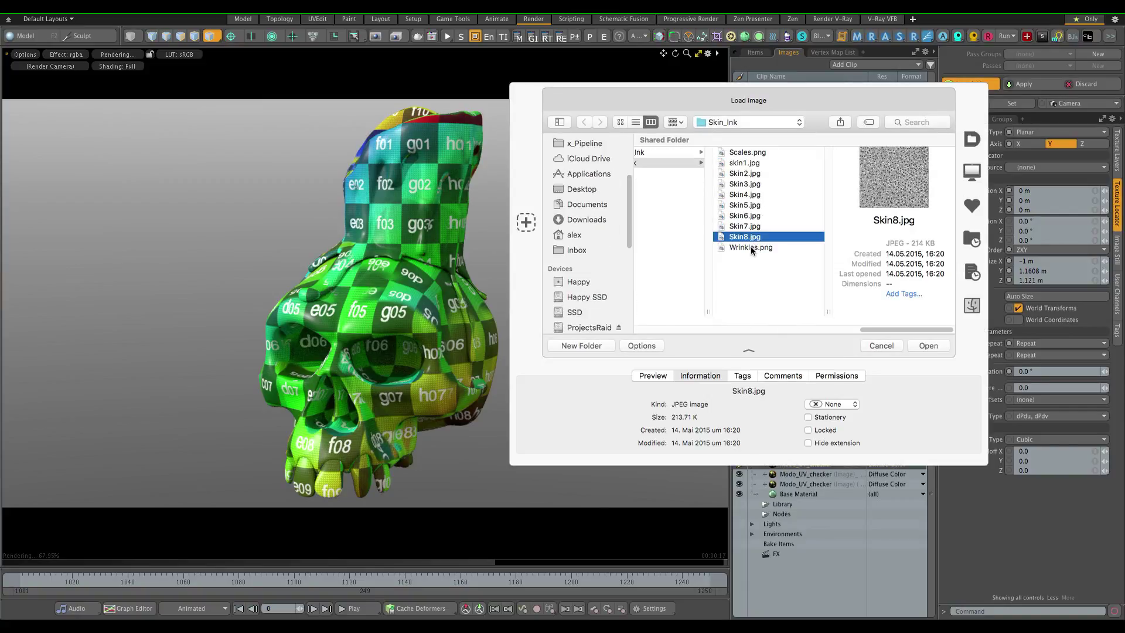
{"action": "left_click", "coordinate": [750, 248]}
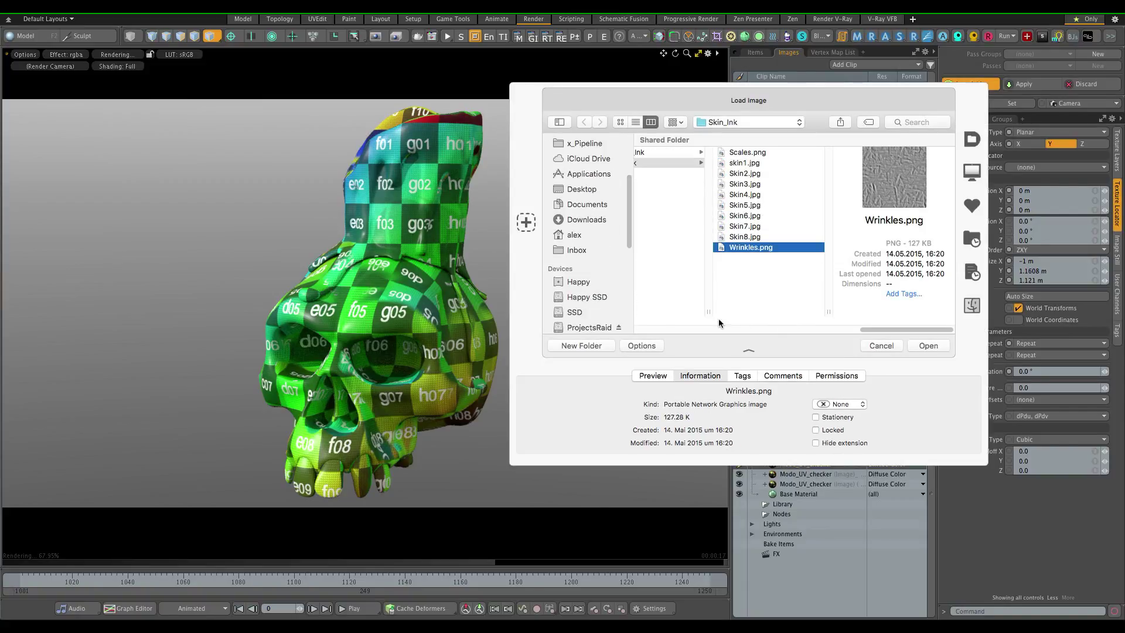
{"action": "left_click", "coordinate": [922, 346]}
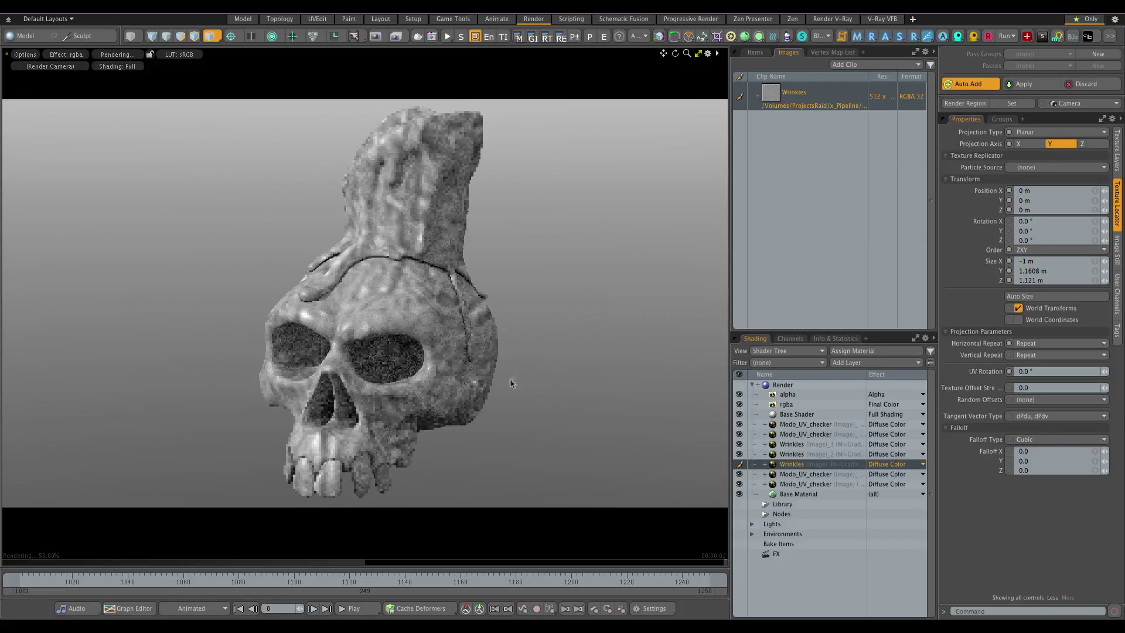
Step: Zoom the render onto the skull's crown, hide the first layer, and expand the Z layer's Gradient -Z mask
{"action": "left_click_drag", "start_coordinate": [360, 318], "coordinate": [560, 306], "text": "ctrl+alt"}
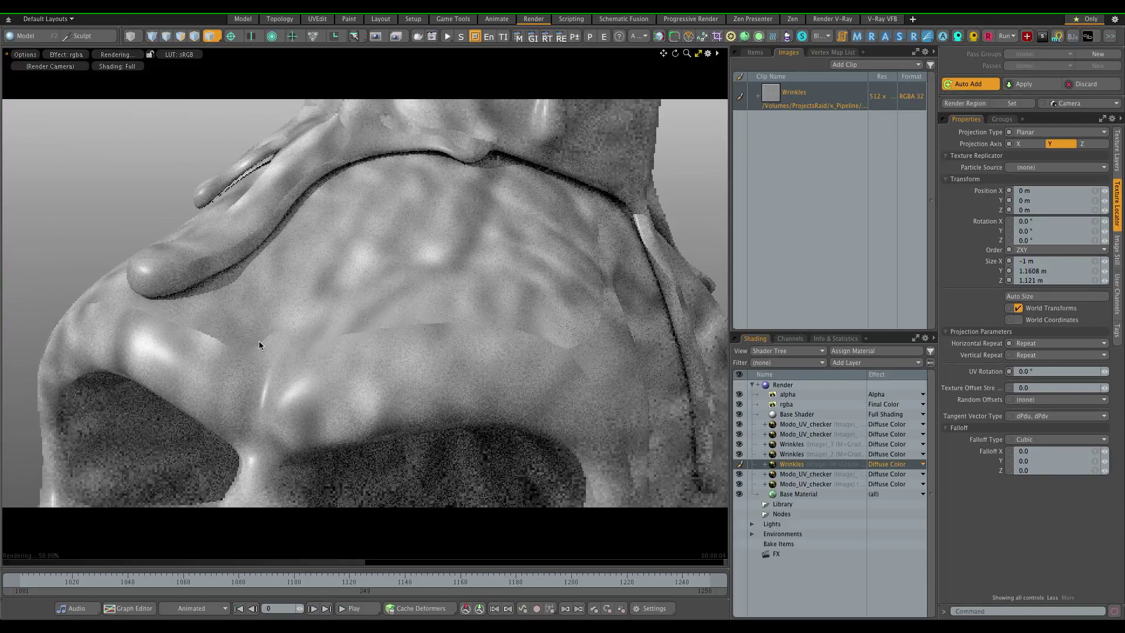
{"action": "left_click", "coordinate": [739, 423]}
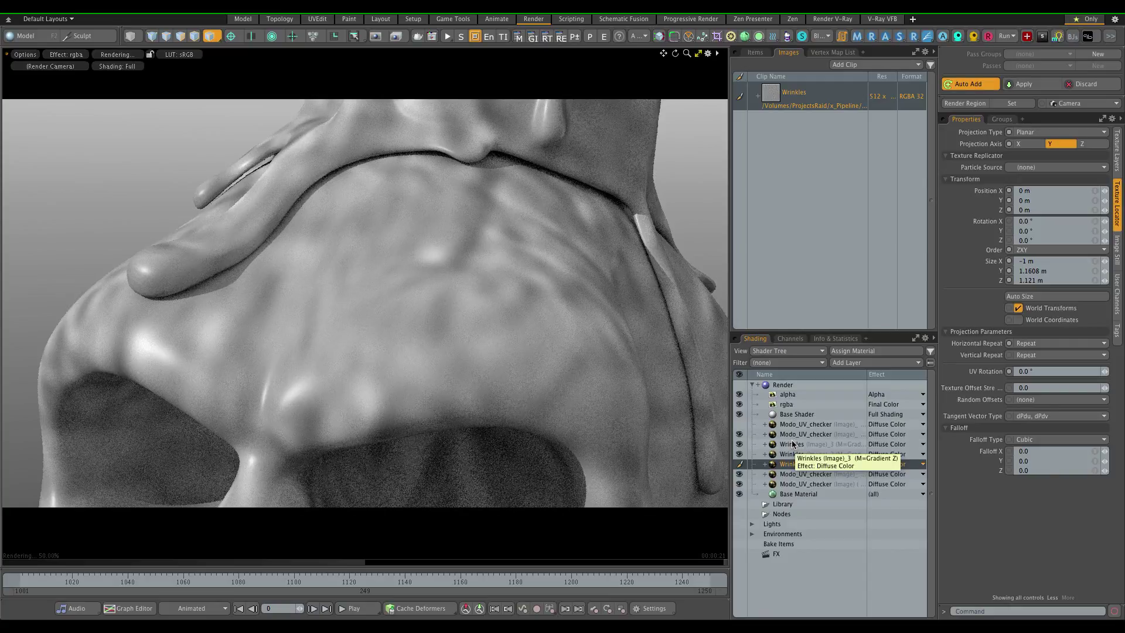
{"action": "left_click", "coordinate": [766, 435]}
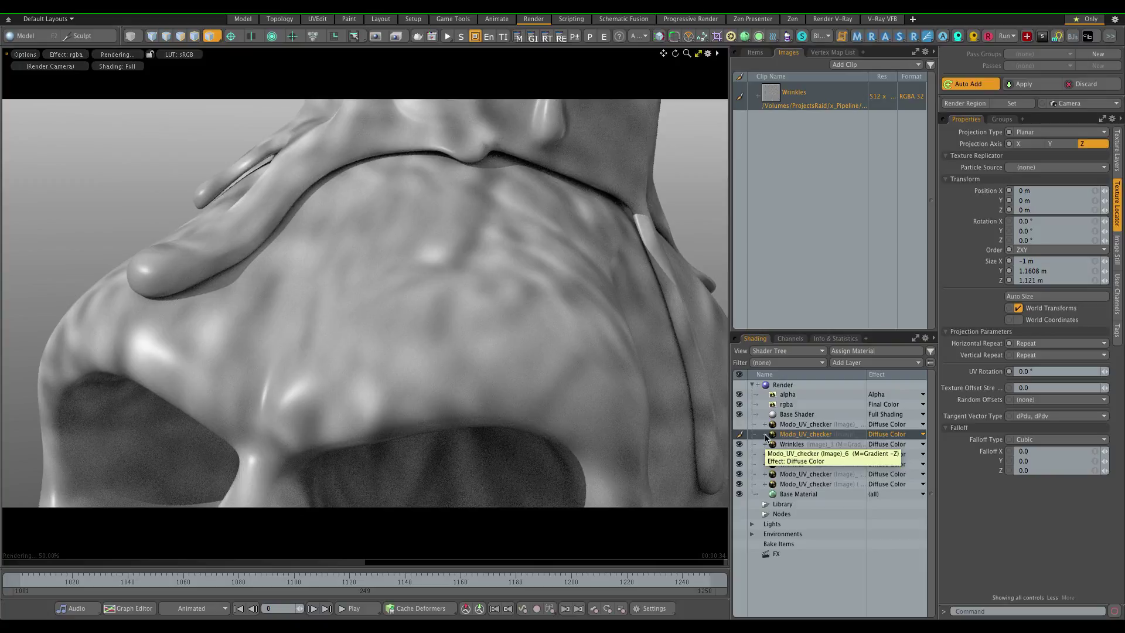
{"action": "left_click", "coordinate": [765, 434]}
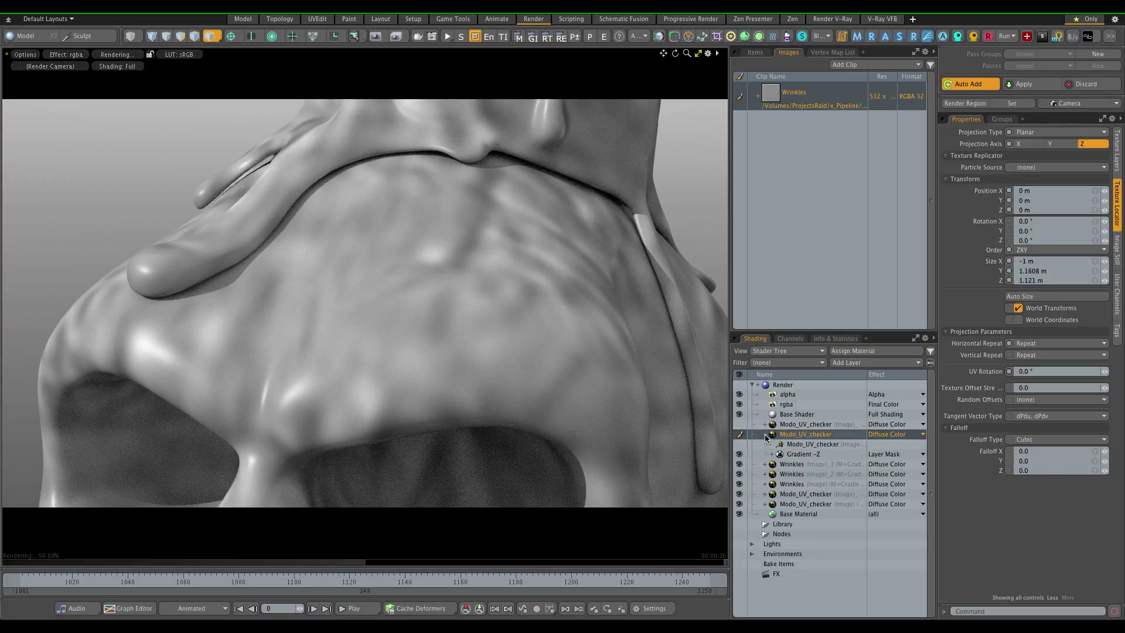